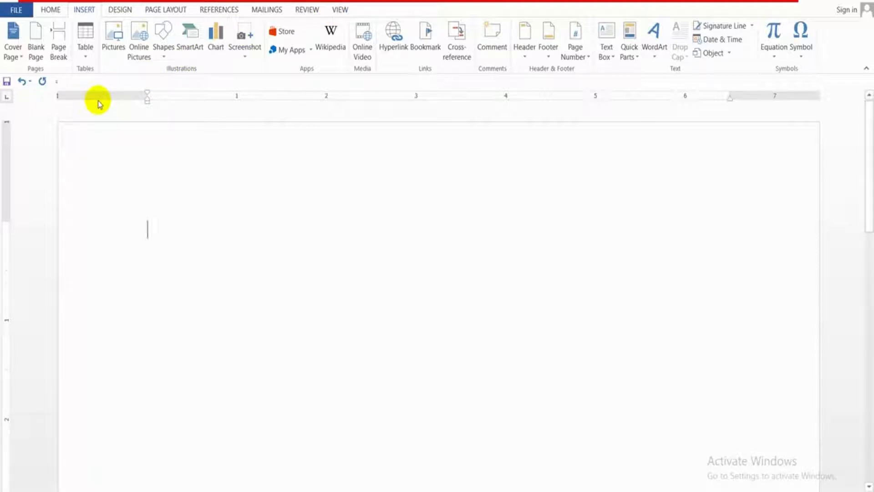
Step: Zoom the document view to Many pages, using a single row of pages
left_click(339, 10)
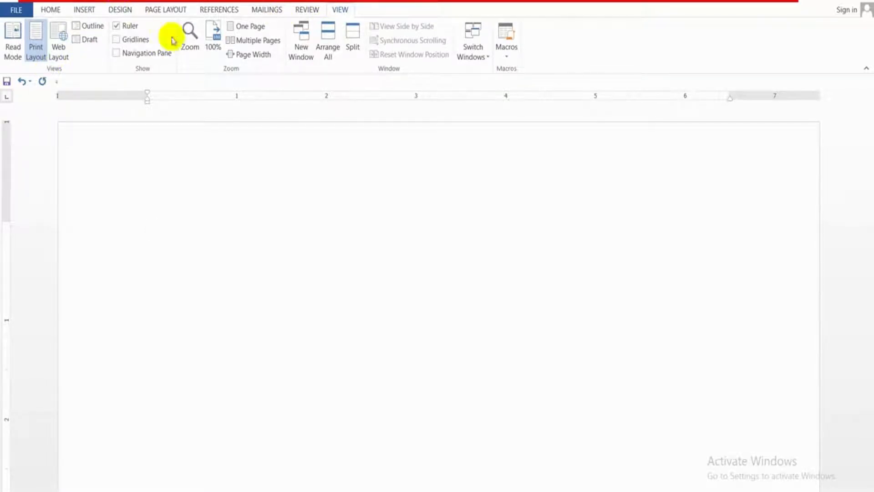
left_click(192, 49)
left_click(509, 187)
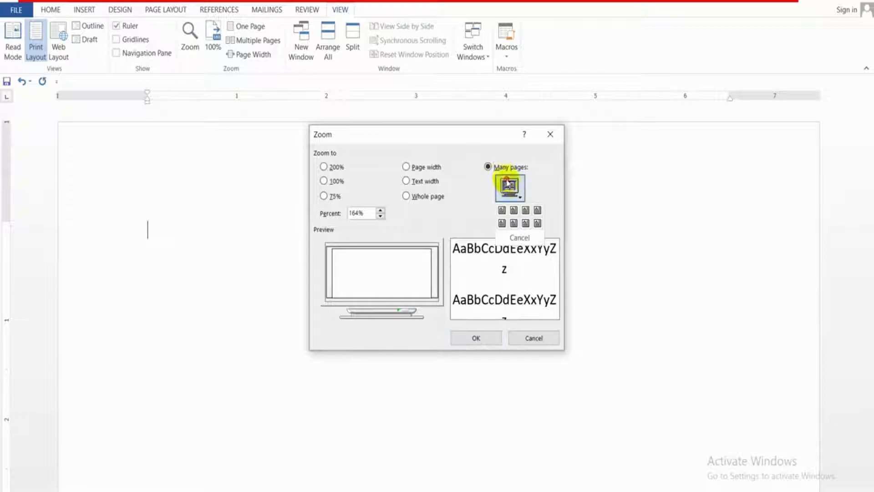
left_click(522, 210)
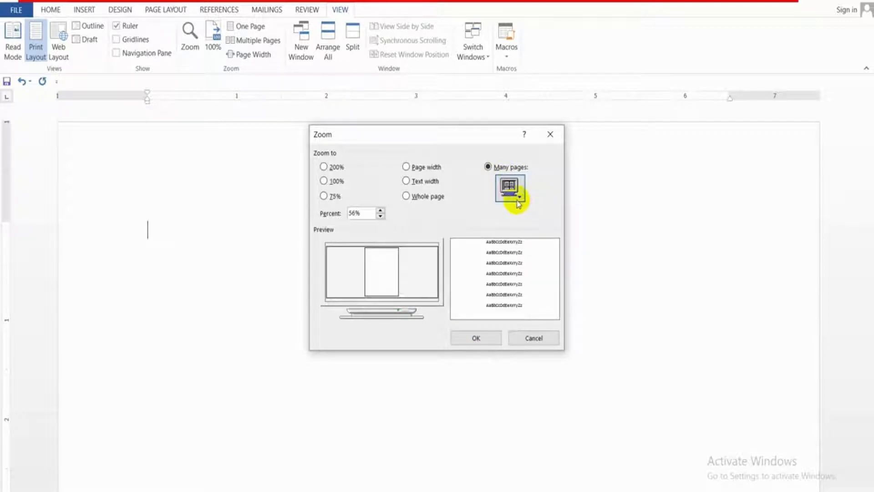
left_click(475, 337)
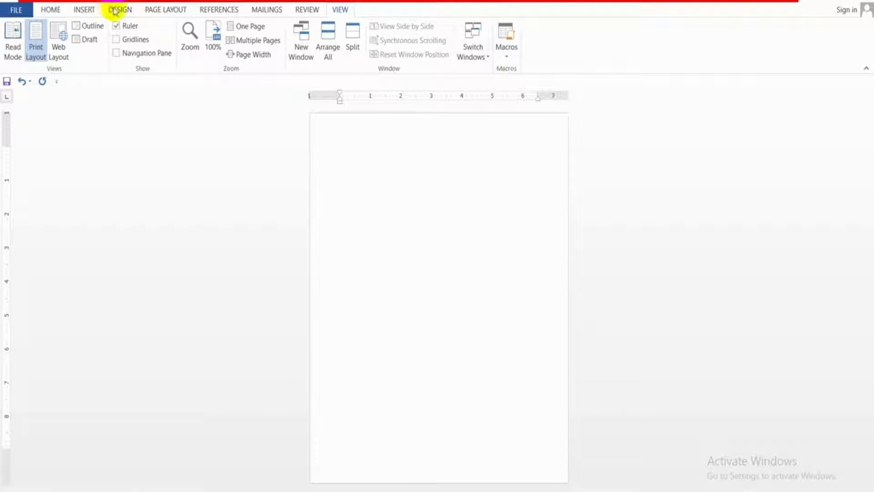
Step: Start a page border for the document using the heavy multi-line style at 3 pt as a box
left_click(146, 14)
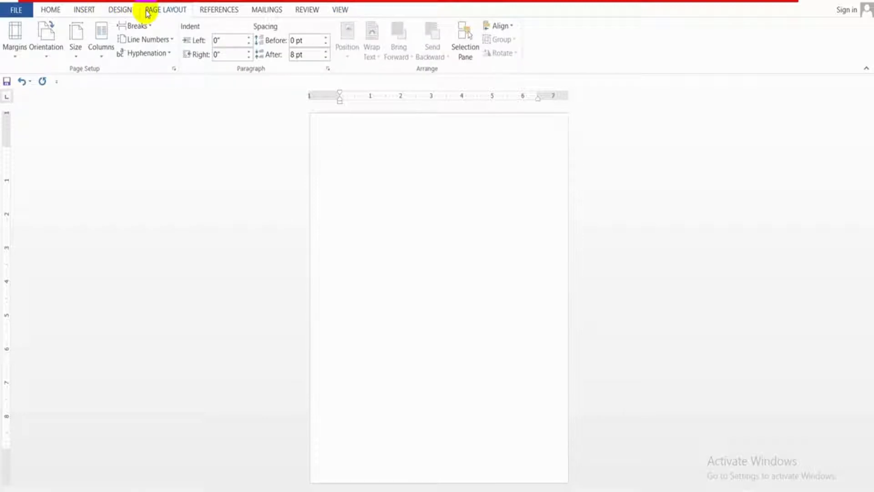
left_click(120, 13)
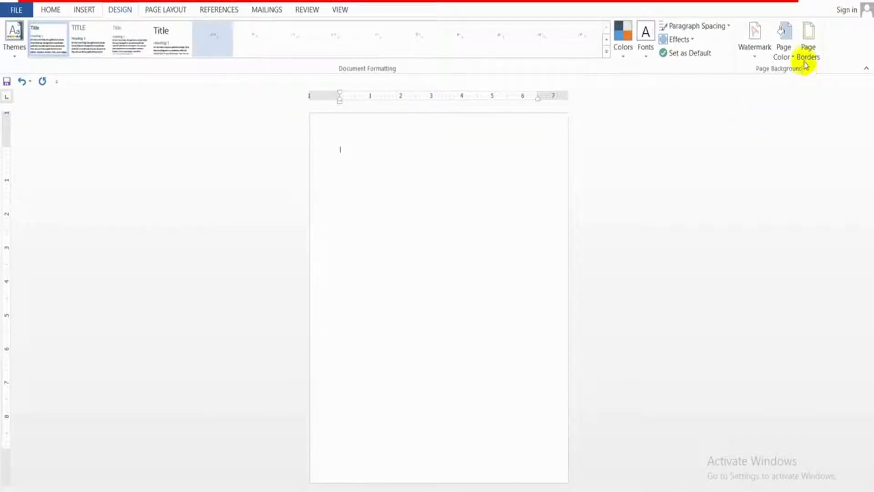
left_click(806, 57)
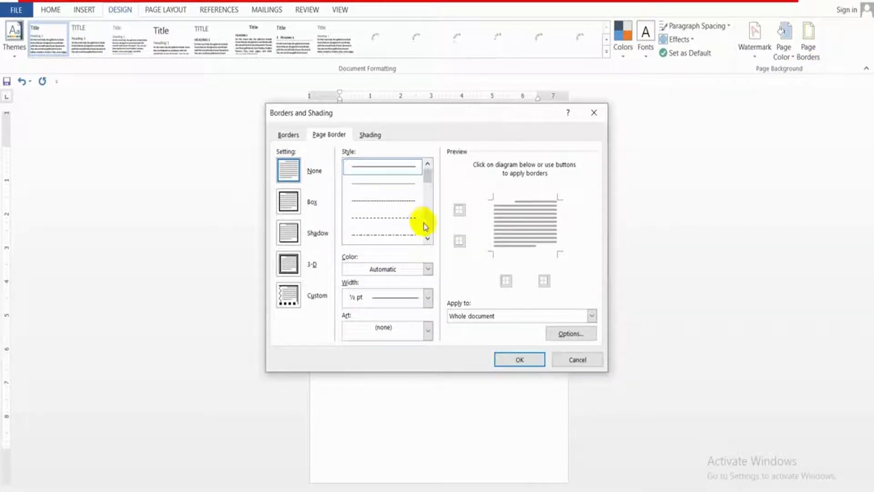
left_click(428, 238)
left_click(428, 238)
left_click(428, 238)
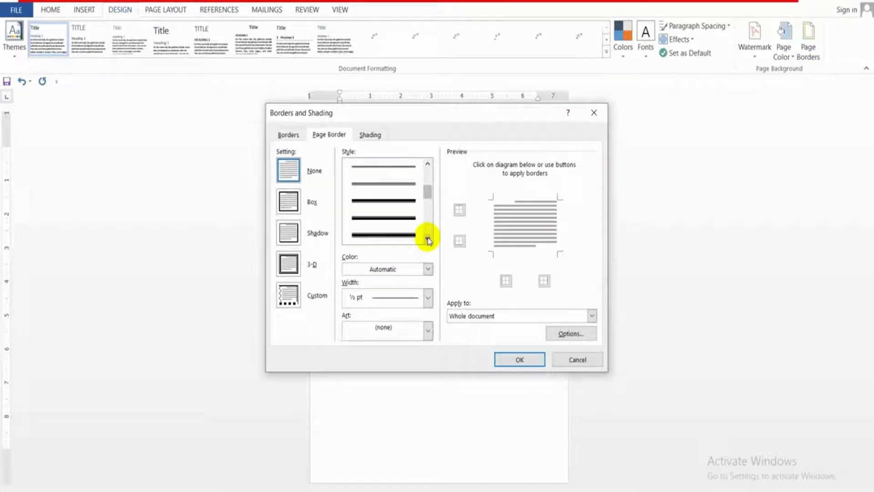
left_click(400, 234)
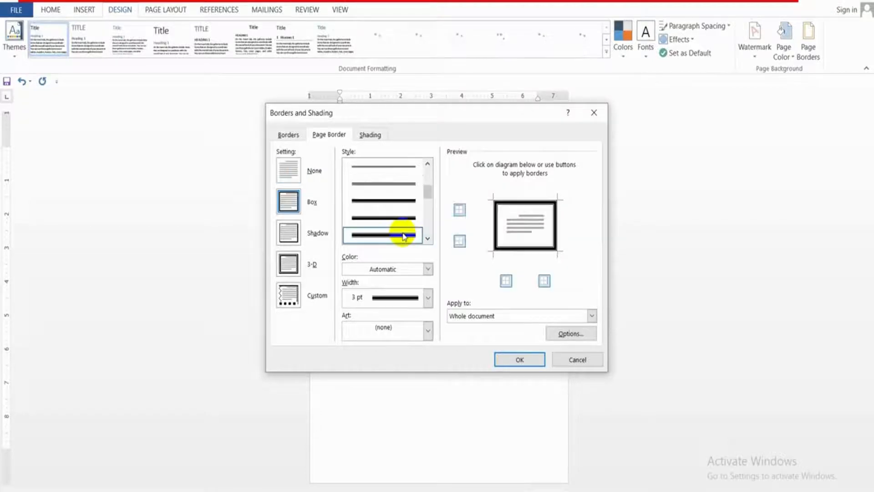
Step: Set the page border's color to red and its width to 6 pt
left_click(428, 268)
left_click(356, 377)
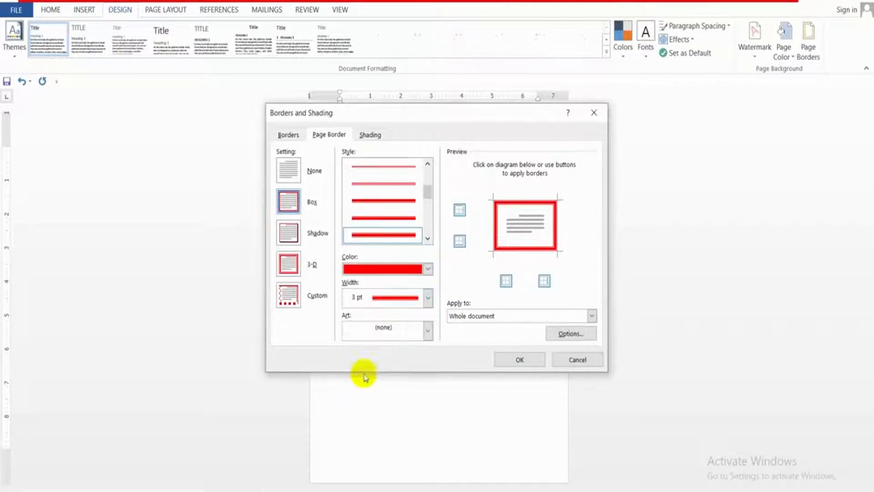
left_click(428, 299)
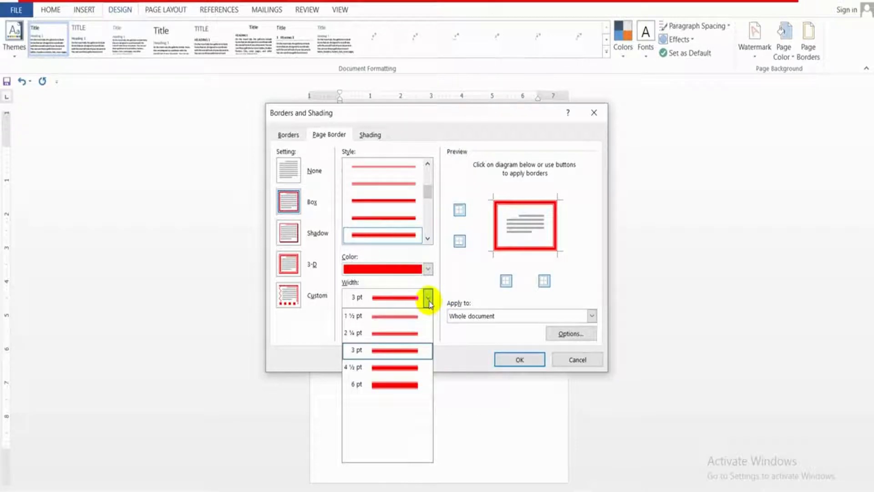
left_click(384, 390)
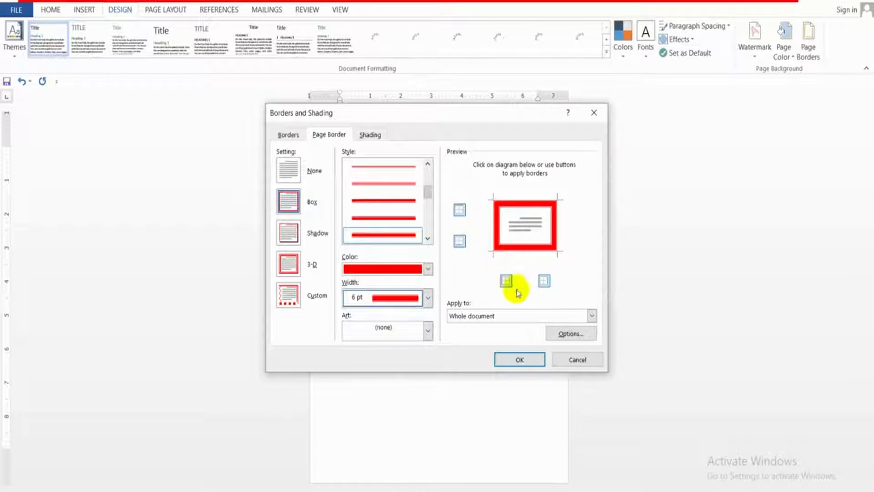
Step: Try switching individual page border sides off and on, leaving only the two vertical sides
left_click(545, 282)
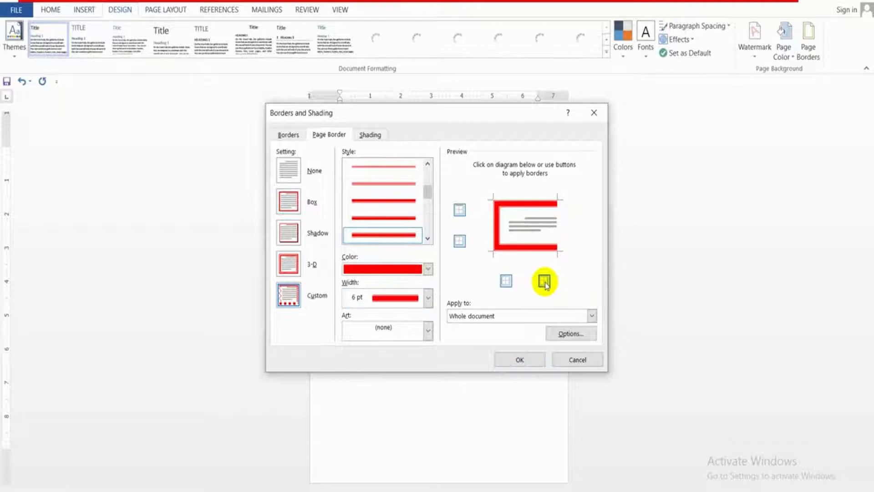
left_click(506, 280)
left_click(463, 209)
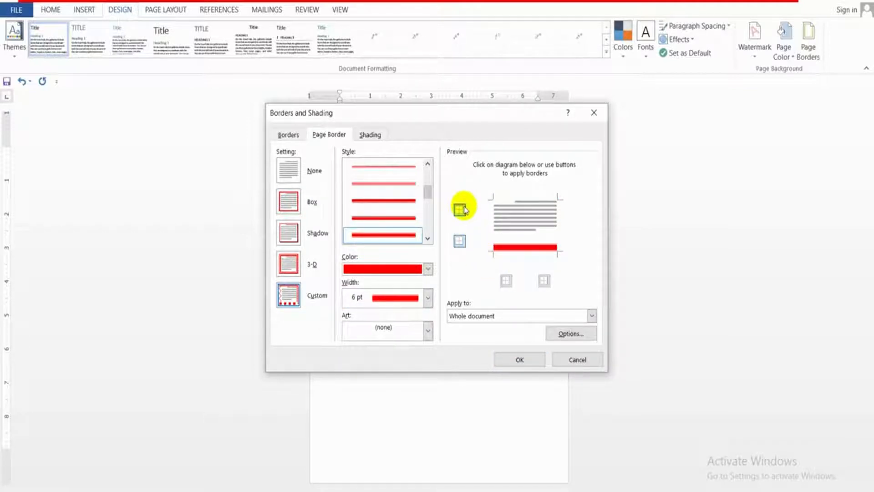
left_click(459, 240)
left_click(461, 210)
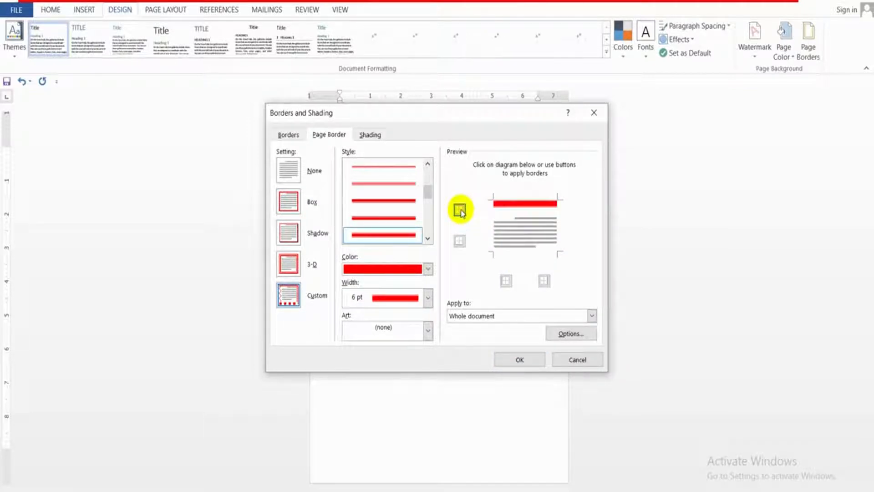
left_click(460, 240)
left_click(459, 210)
left_click(460, 241)
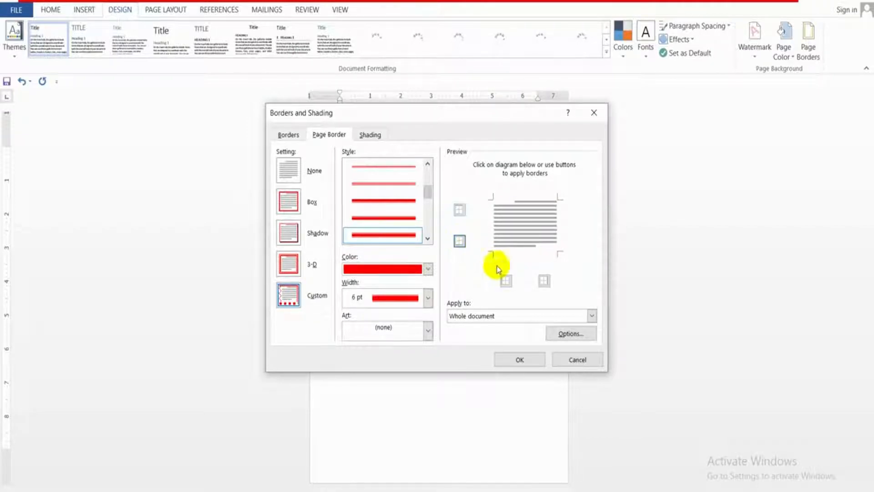
left_click(506, 280)
left_click(545, 280)
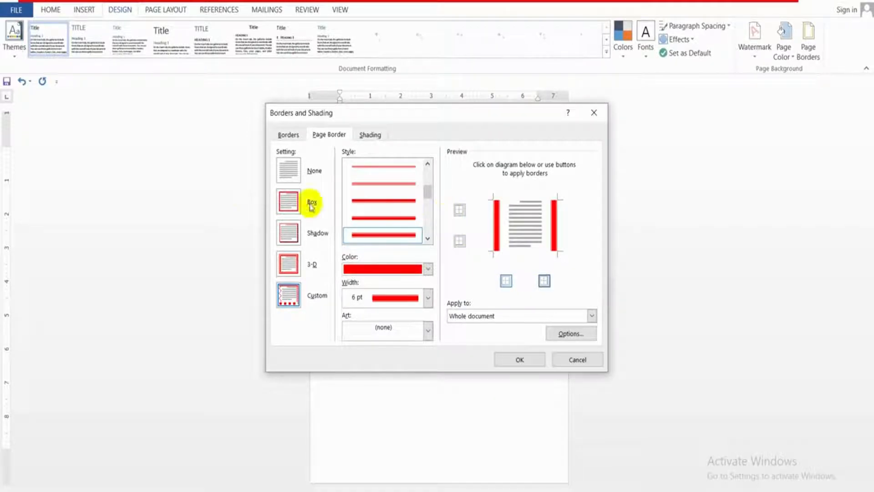
Step: Set the page border to Box on all four sides and apply it to the whole document
left_click(286, 202)
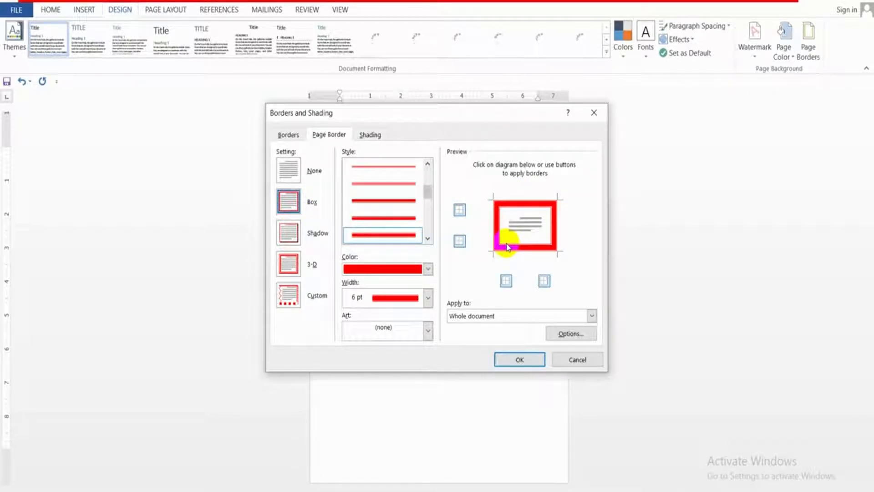
left_click(508, 364)
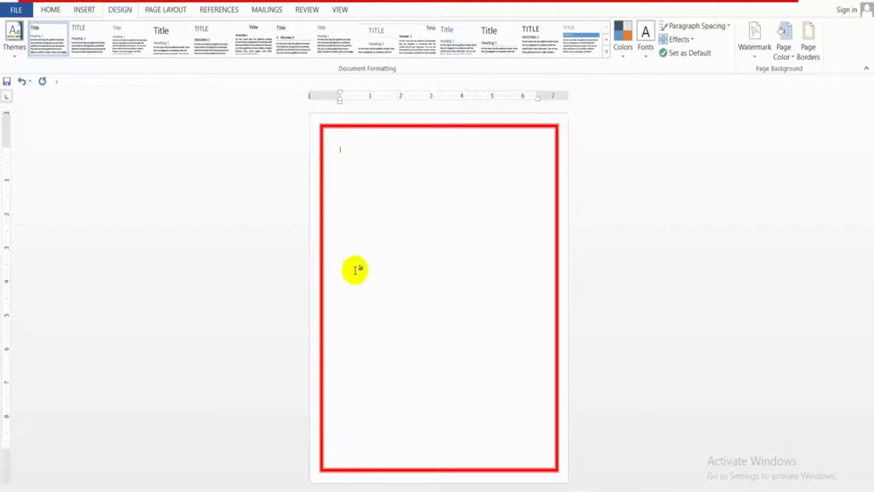
Step: Insert two page breaks to extend the document to three pages
left_click(83, 10)
left_click(68, 40)
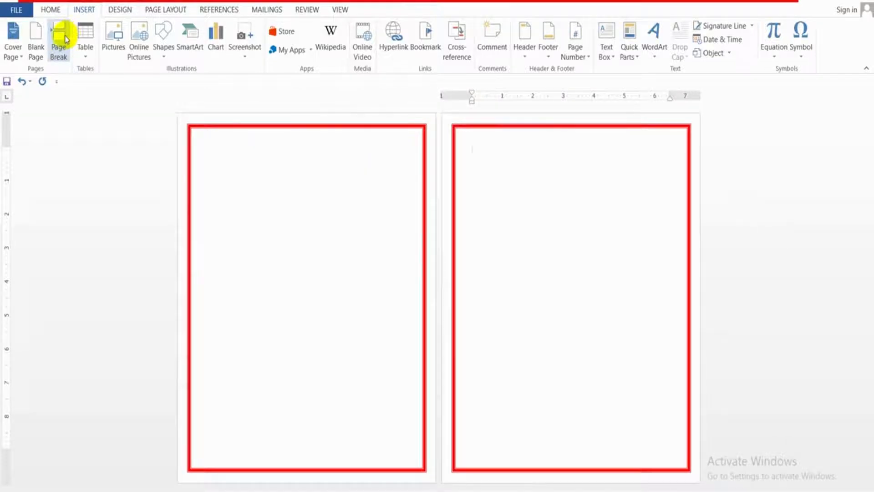
left_click(67, 39)
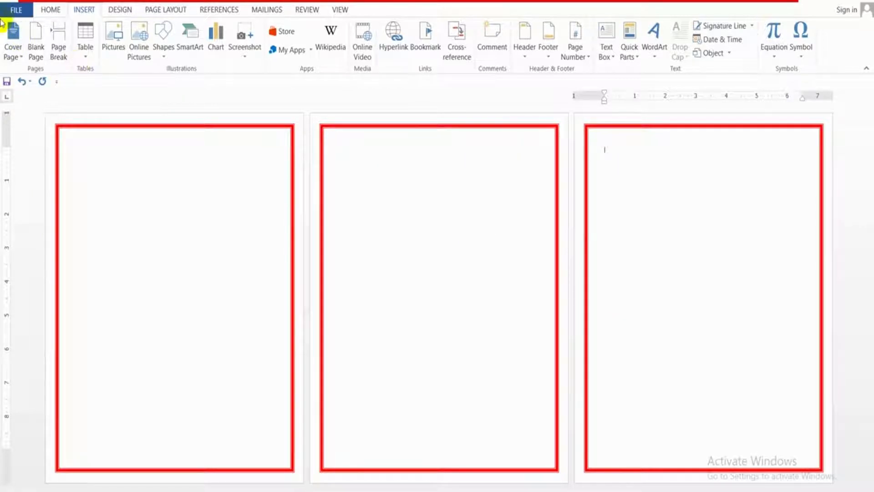
Step: Restrict the red page border to "This section - First page only"
left_click(121, 10)
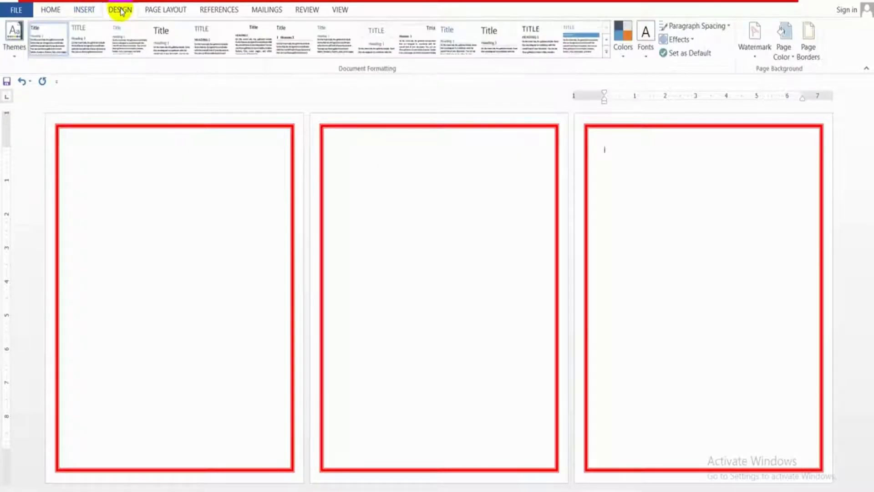
left_click(804, 30)
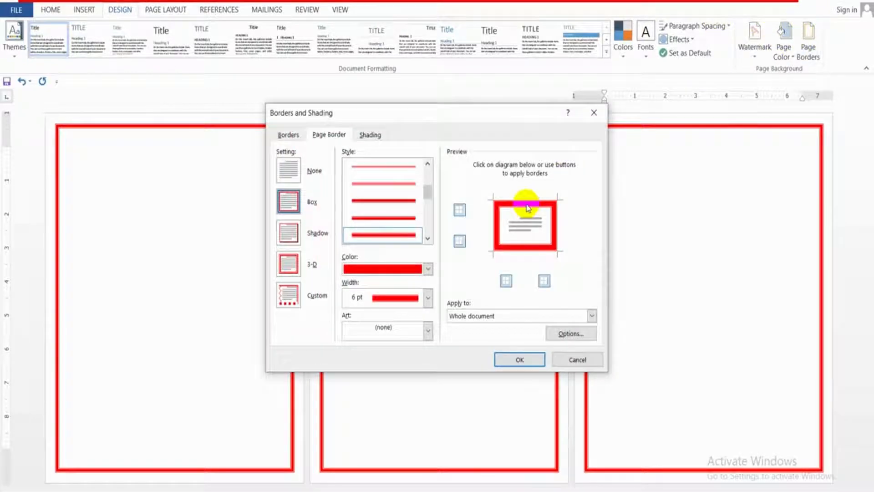
left_click(466, 316)
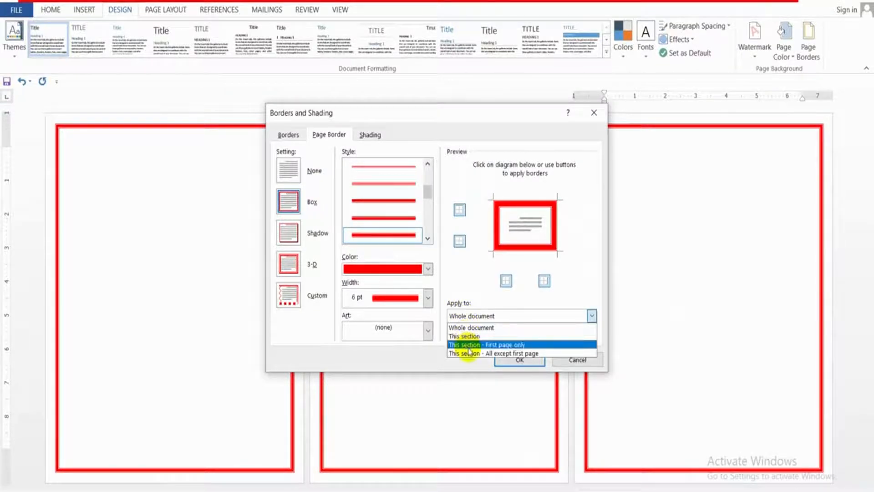
left_click(505, 347)
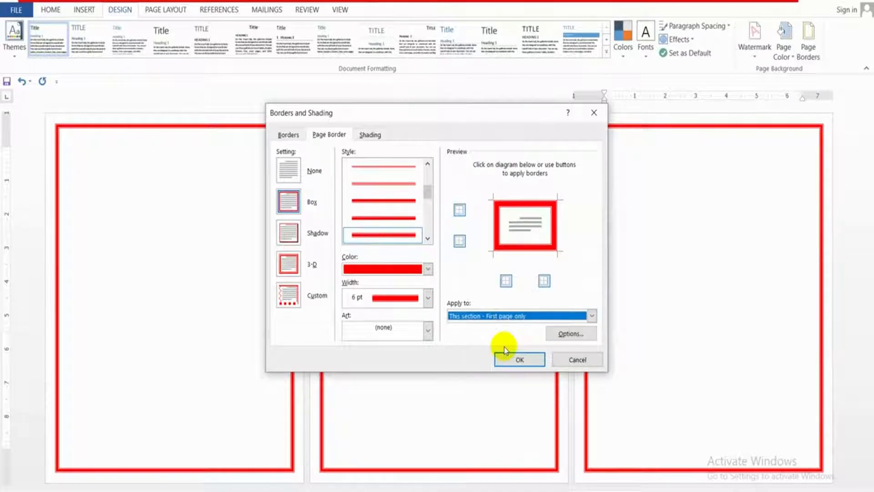
left_click(511, 358)
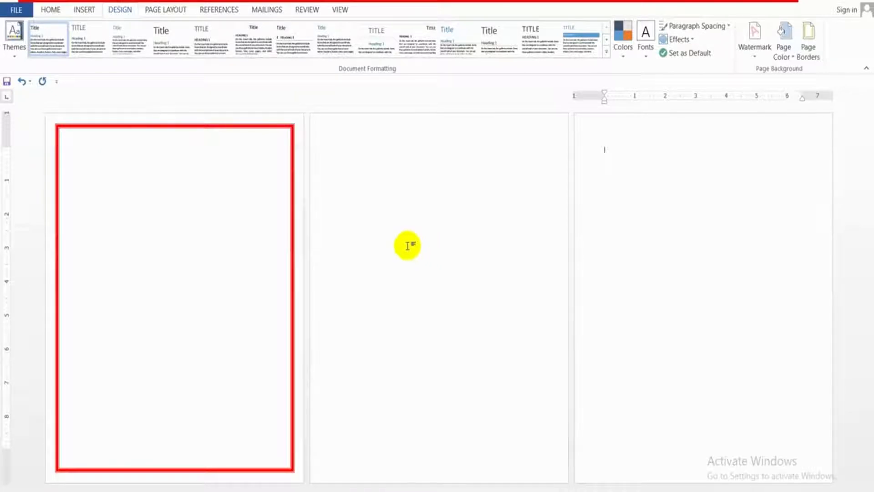
Step: Apply the red page border to "This section - All except first page"
left_click(803, 51)
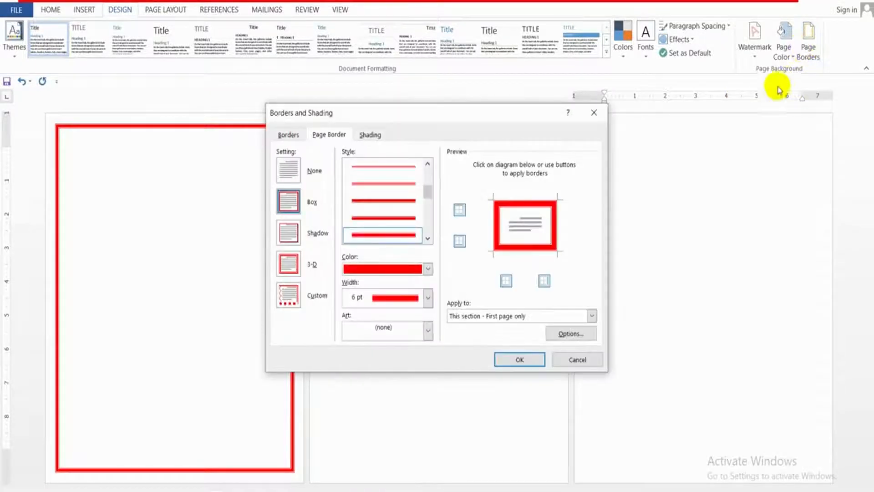
left_click(463, 316)
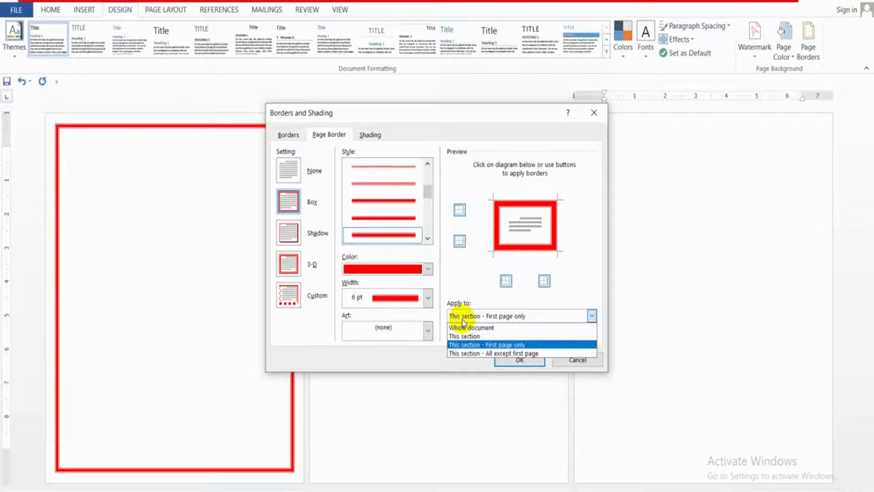
left_click(513, 354)
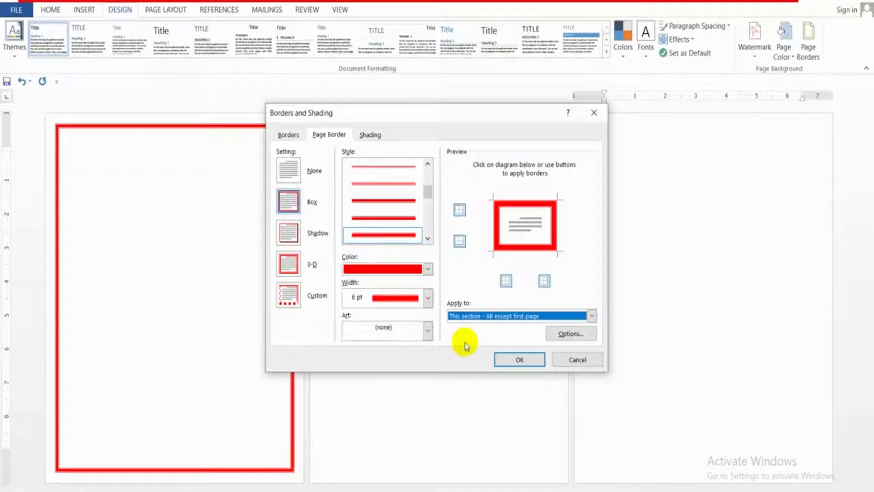
left_click(519, 359)
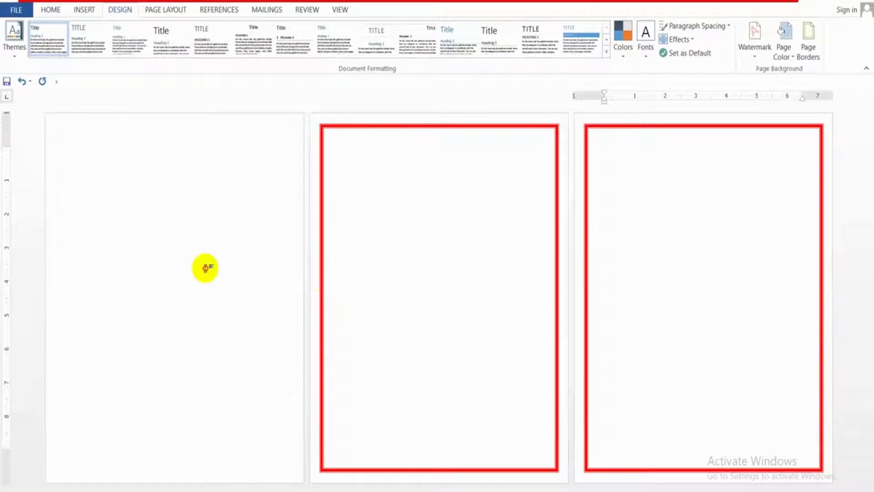
Step: Choose the dark-blue line art with red corner ornaments for the page border and set its width to 31 pt
left_click(205, 267)
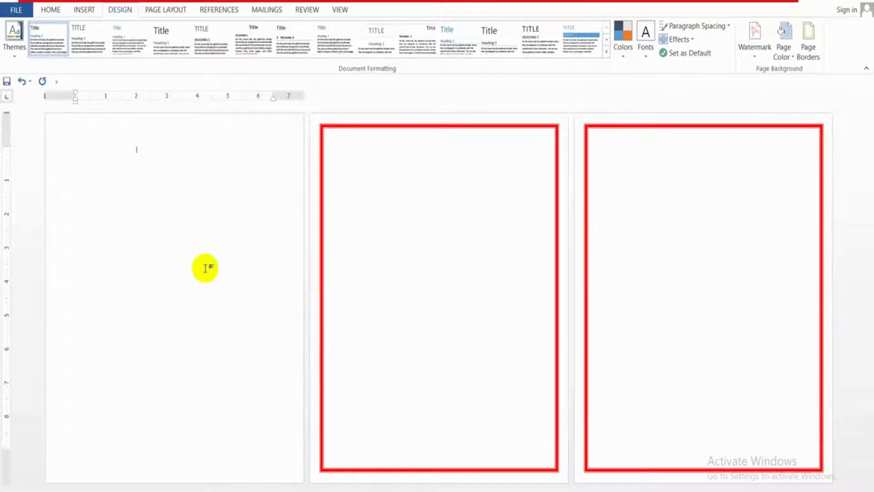
left_click(813, 43)
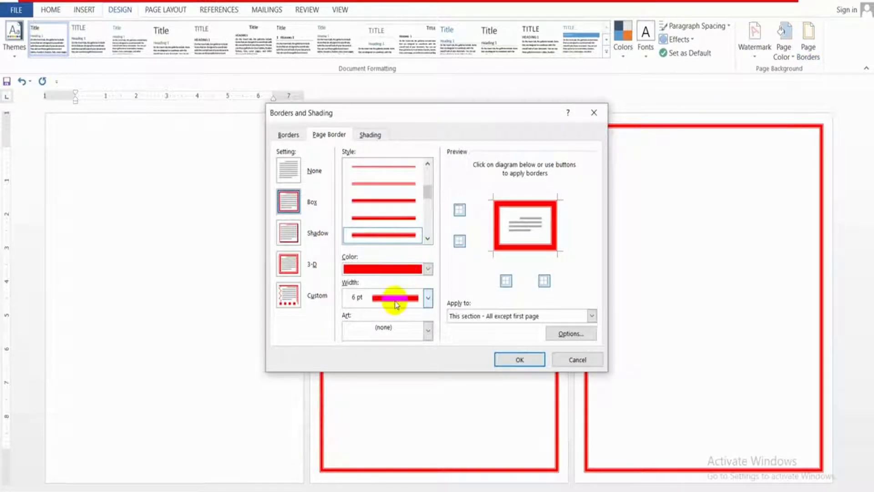
left_click(382, 333)
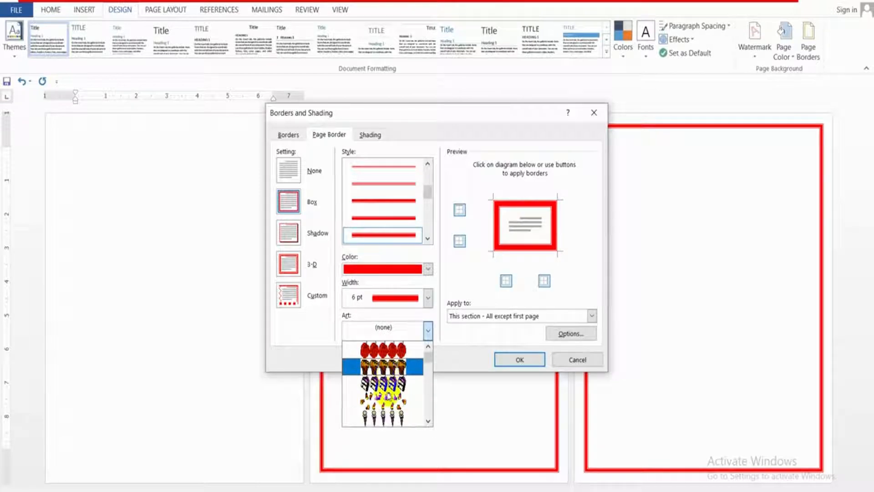
scroll(386, 392, "down", 10)
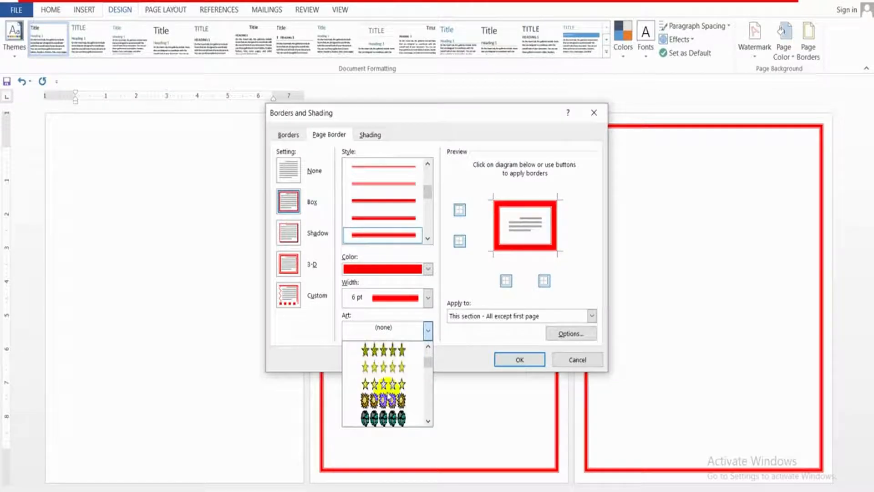
scroll(383, 383, "down", 10)
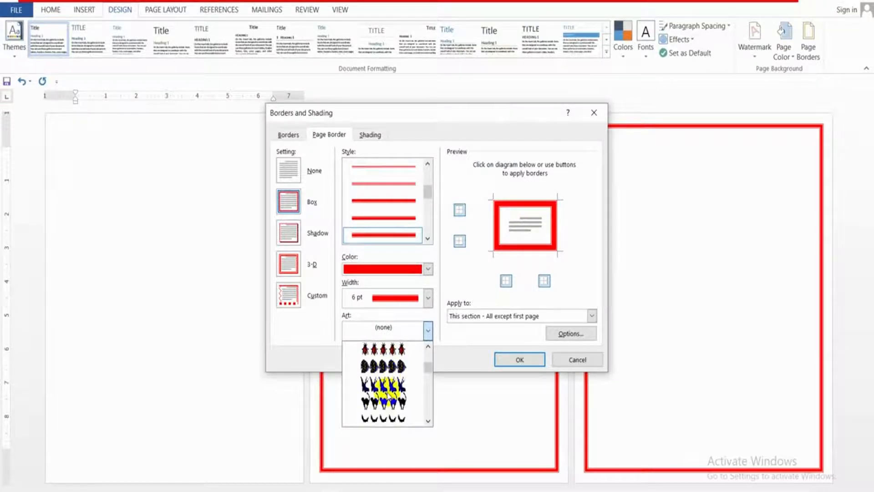
scroll(383, 384, "down", 10)
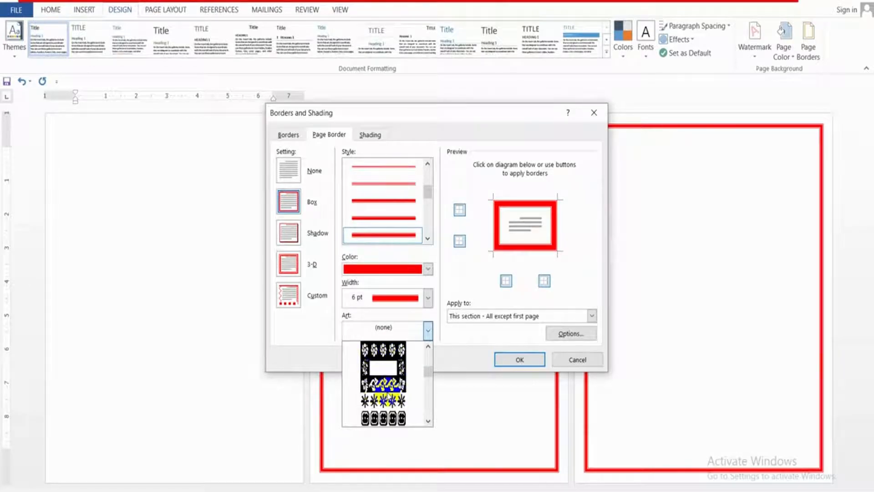
scroll(388, 394, "down", 10)
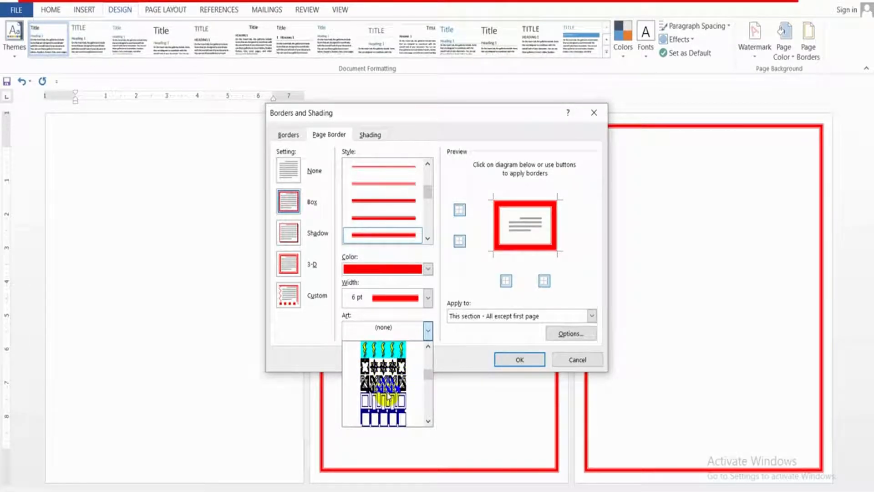
scroll(387, 399, "down", 2)
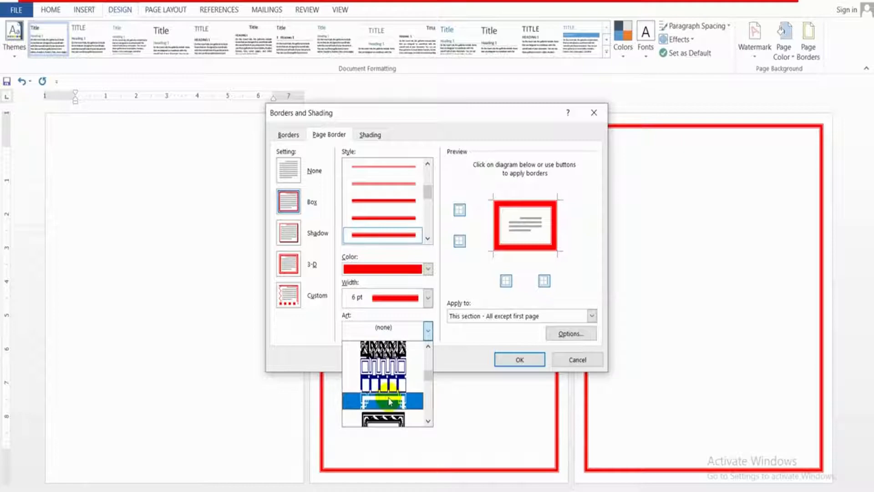
left_click(389, 401)
left_click(378, 294)
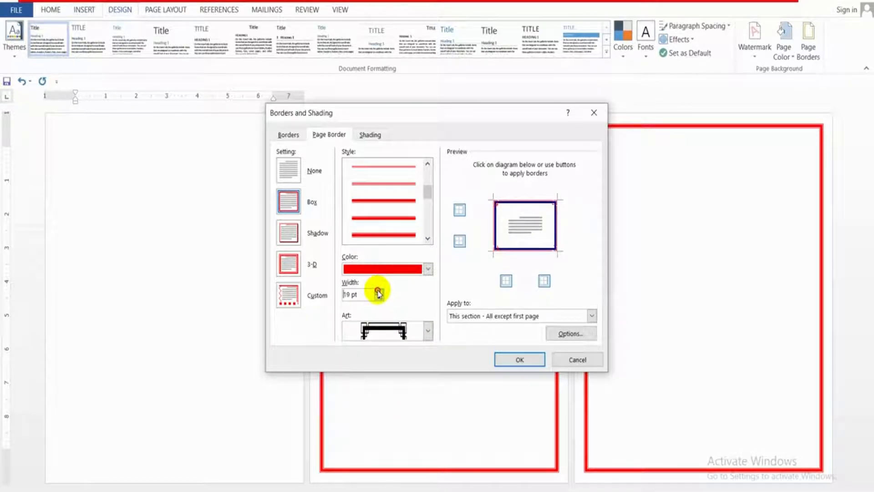
left_click(379, 292)
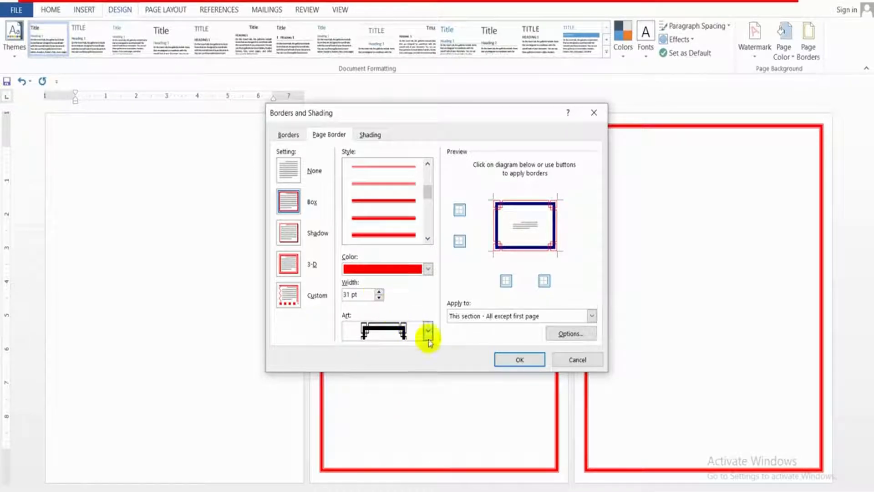
Step: Apply the dark-blue art border to "This section - First page only"
left_click(478, 316)
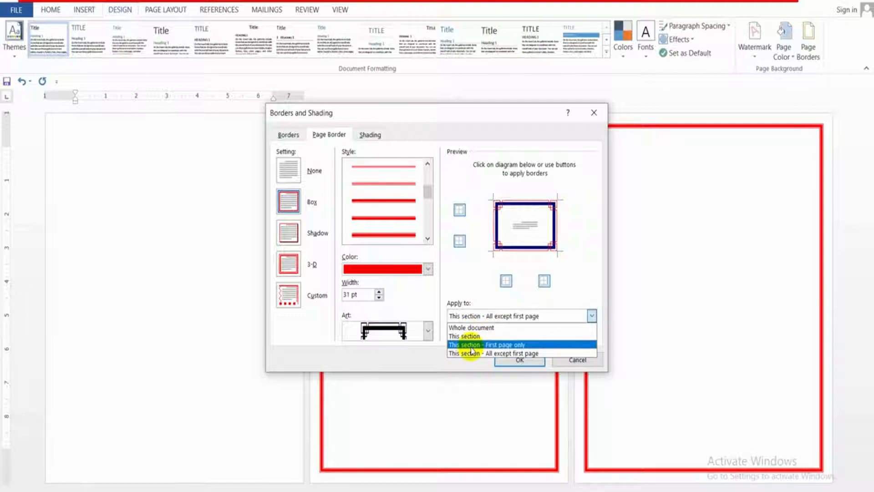
left_click(510, 345)
left_click(520, 360)
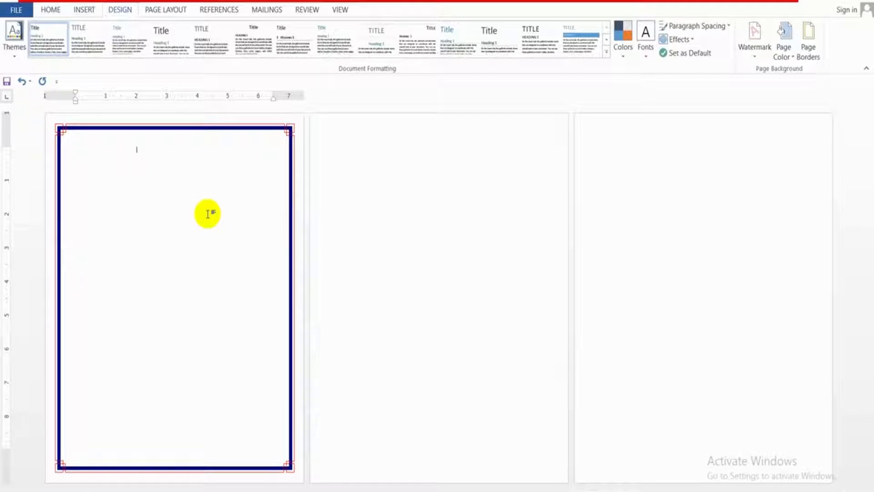
Step: Delete the two page breaks so that only the first page remains
left_click(629, 212)
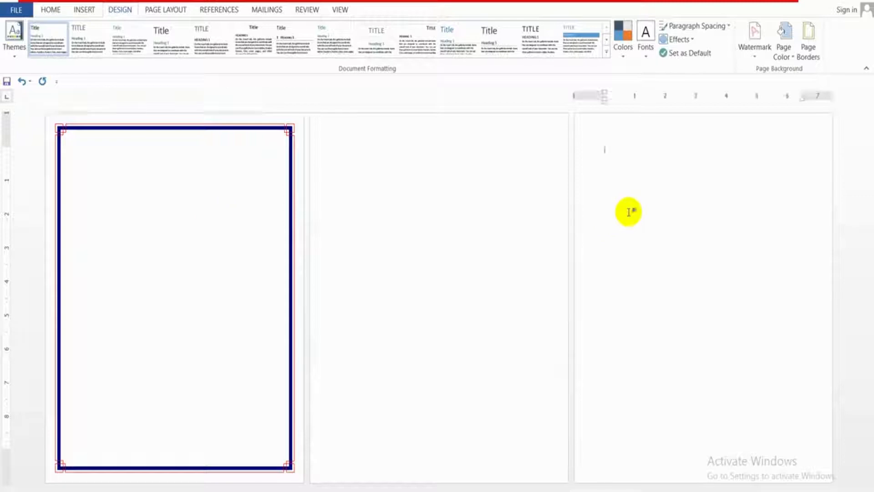
key("BackSpace")
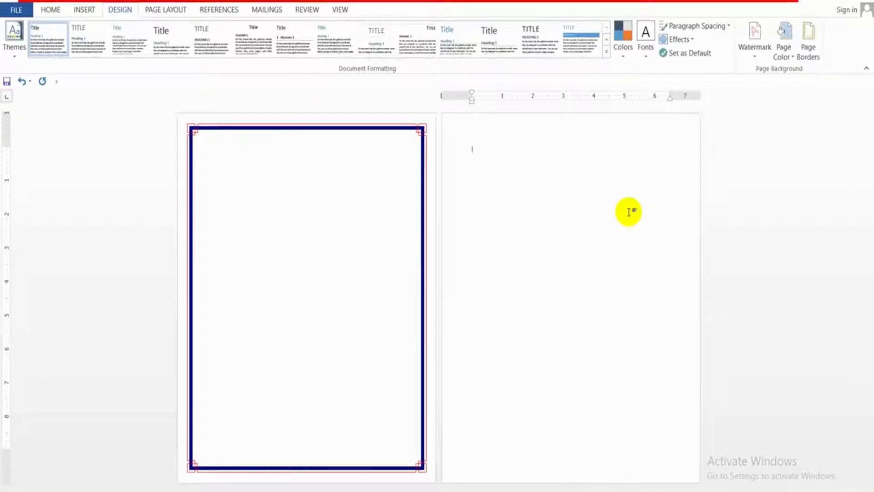
key("BackSpace")
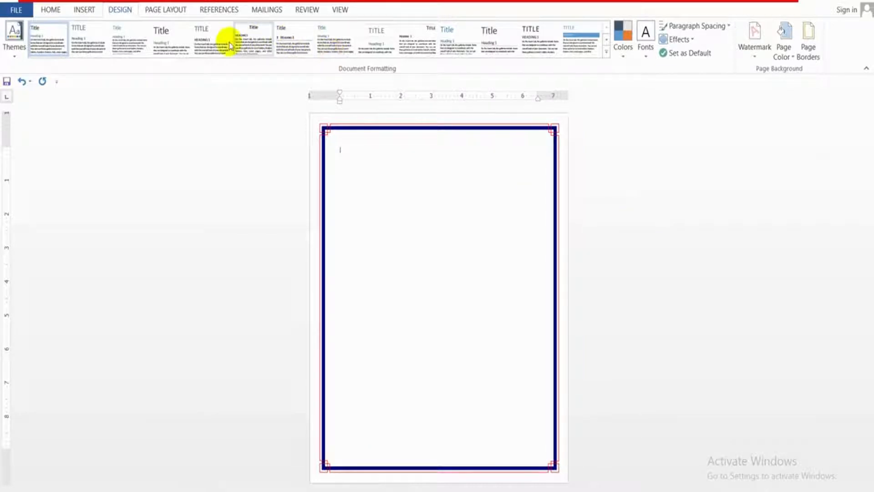
Step: Insert two Next Page section breaks to split the document into three single-page sections
left_click(153, 11)
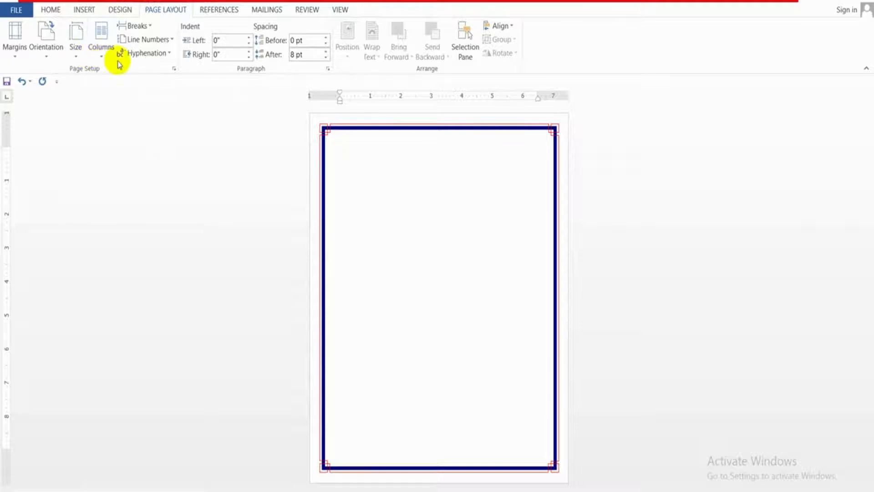
left_click(139, 26)
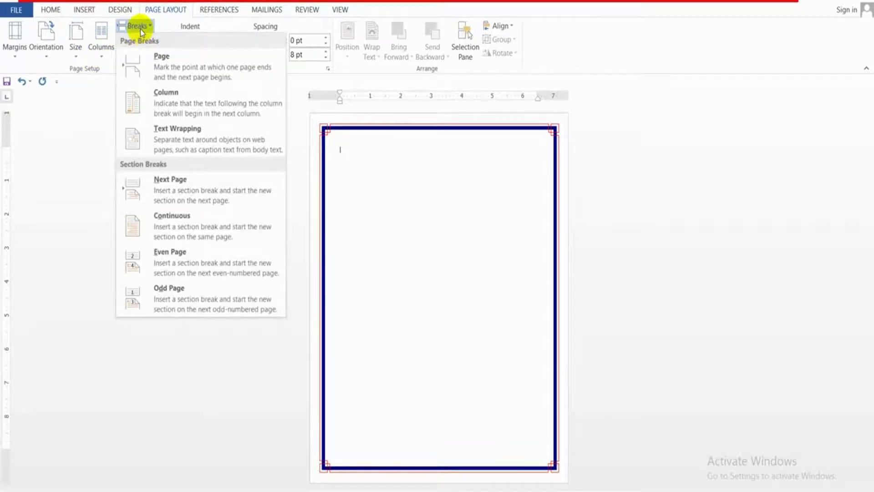
left_click(161, 188)
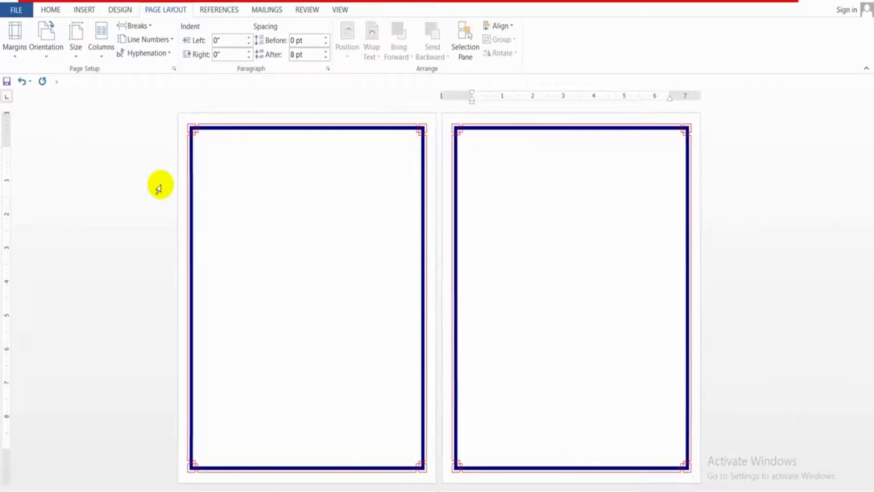
left_click(138, 25)
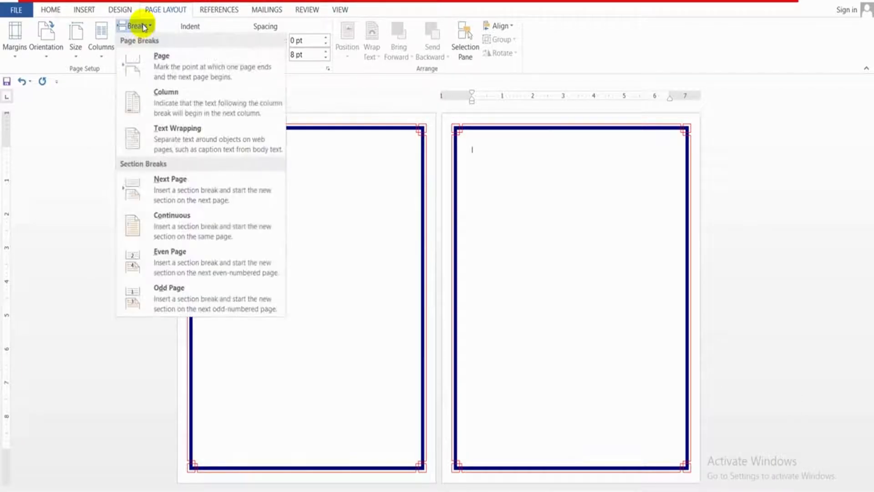
left_click(191, 187)
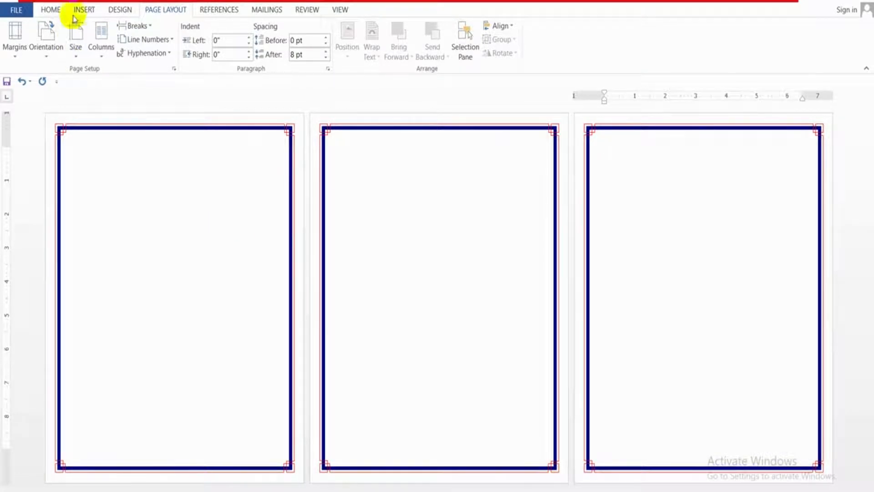
Step: Apply the existing dark-blue art border on the first page to "This section"
left_click(113, 12)
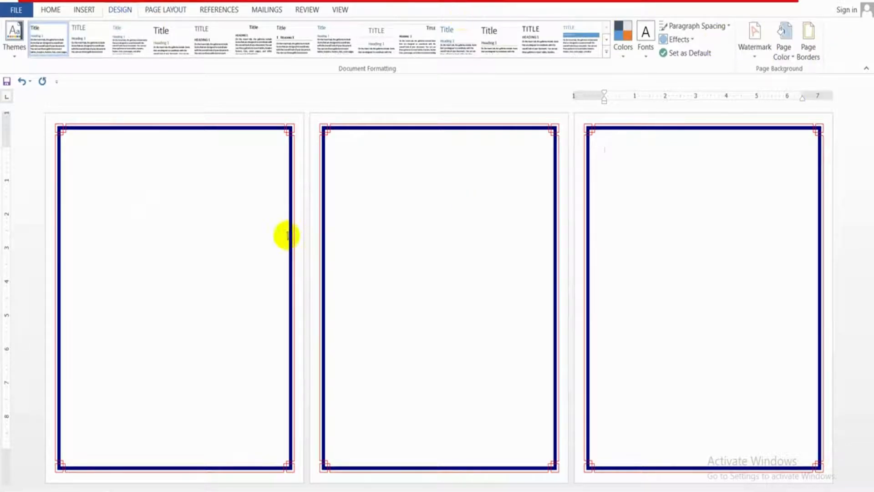
left_click(207, 216)
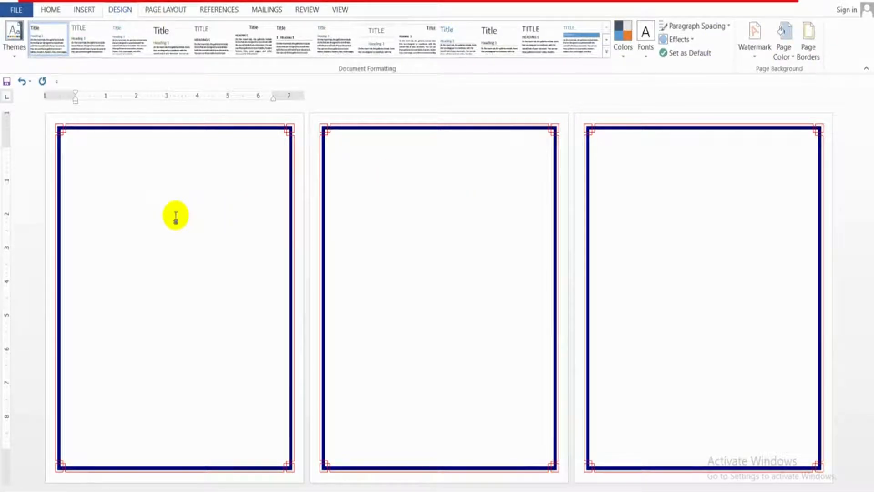
left_click(808, 54)
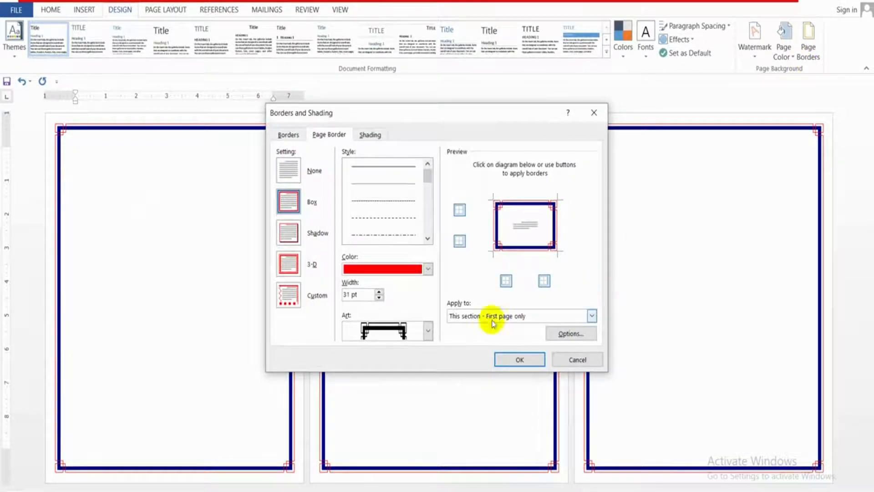
left_click(464, 316)
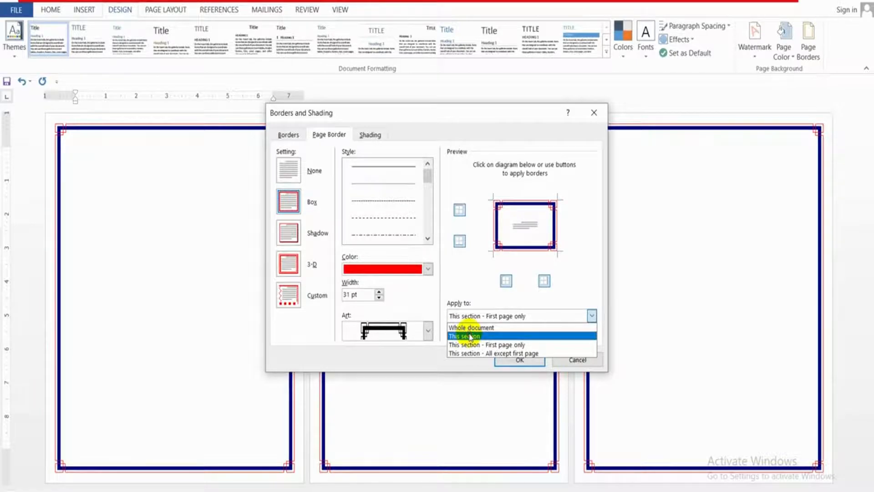
left_click(470, 336)
left_click(512, 358)
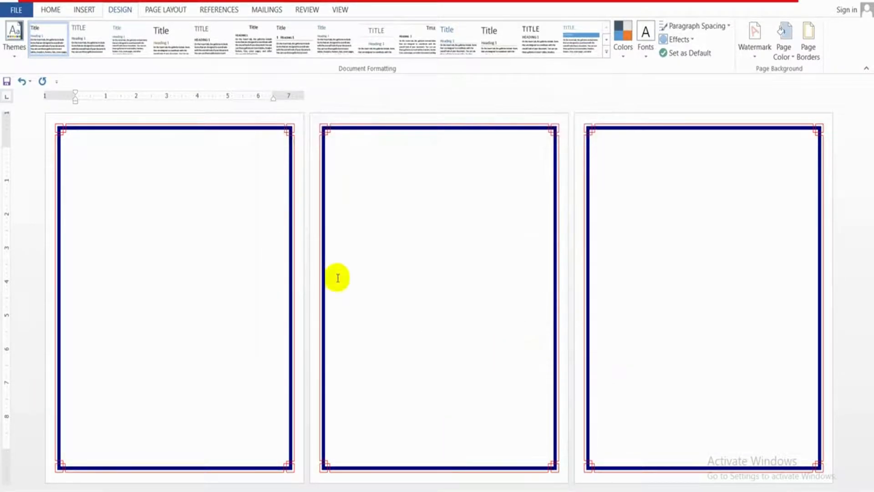
Step: Give the second page a red asterisk-like flower art border, applied to "This section"
left_click(436, 195)
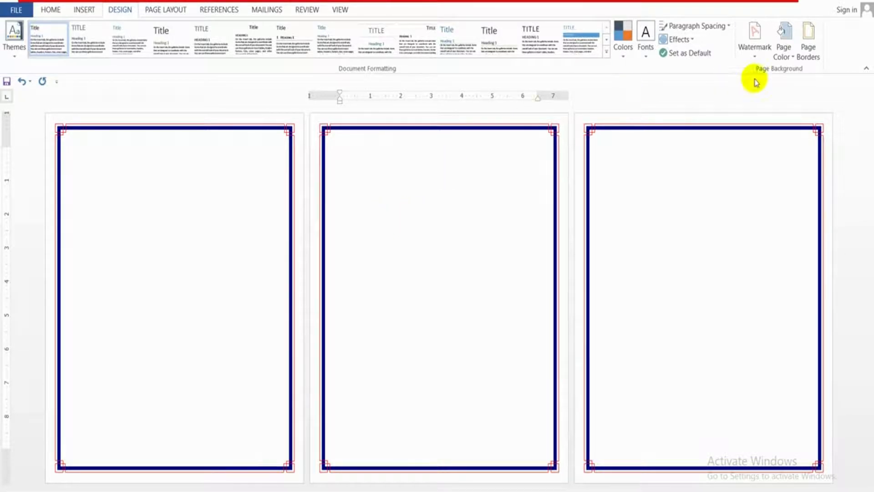
left_click(825, 63)
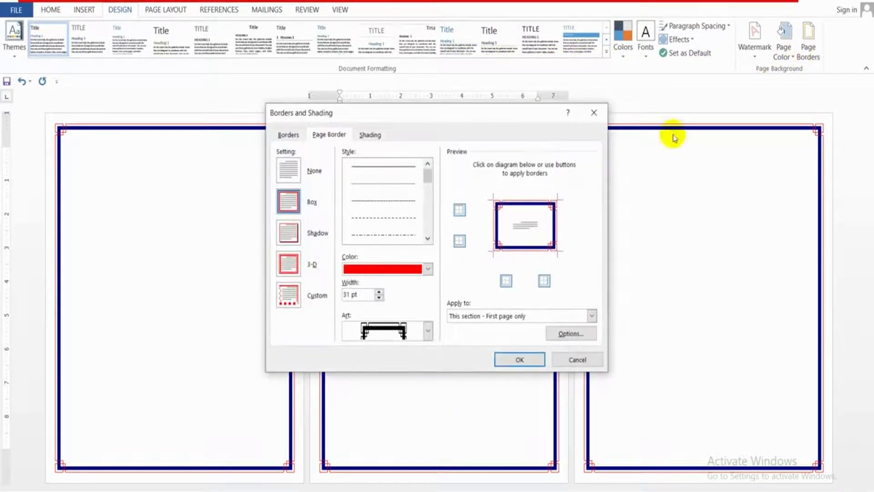
left_click(372, 334)
scroll(380, 385, "up", 5)
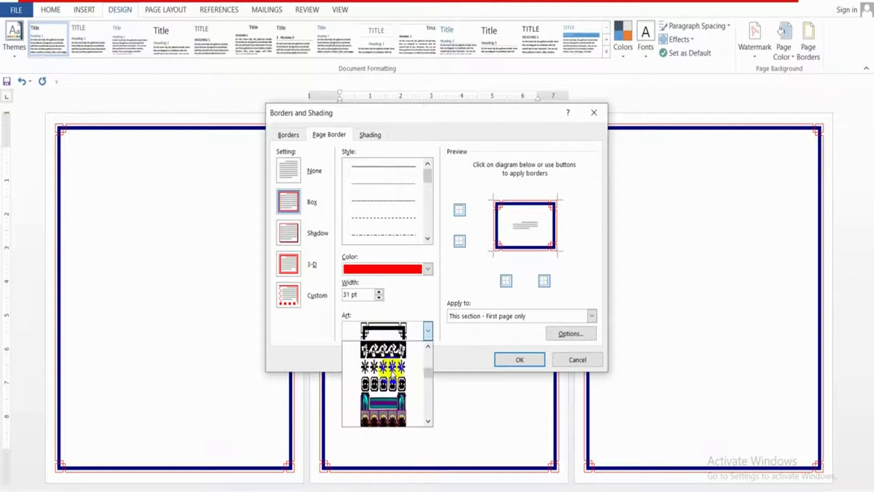
left_click(380, 385)
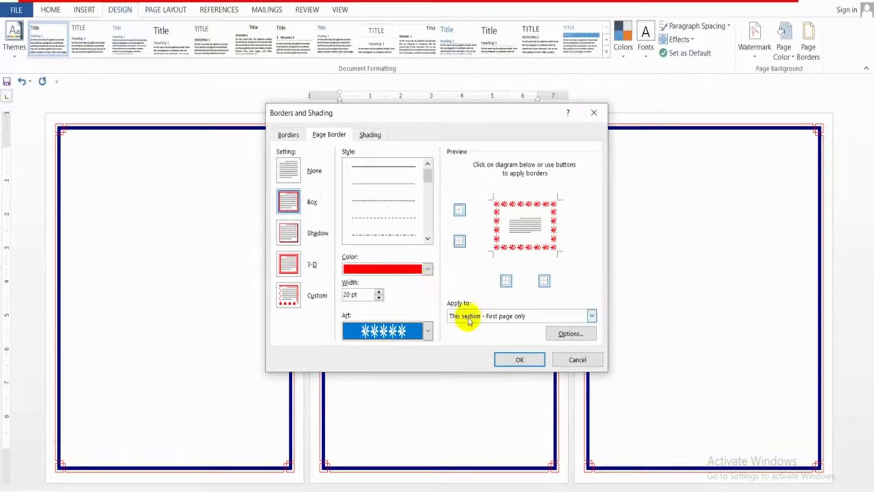
left_click(500, 318)
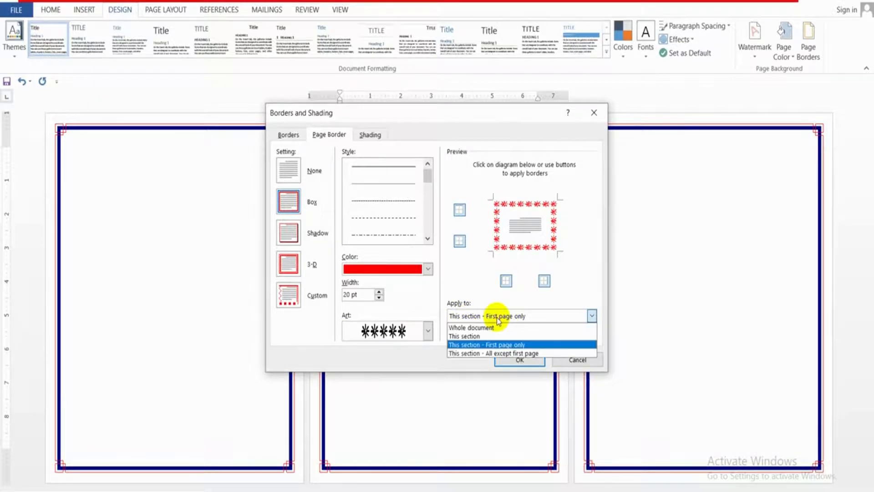
left_click(482, 328)
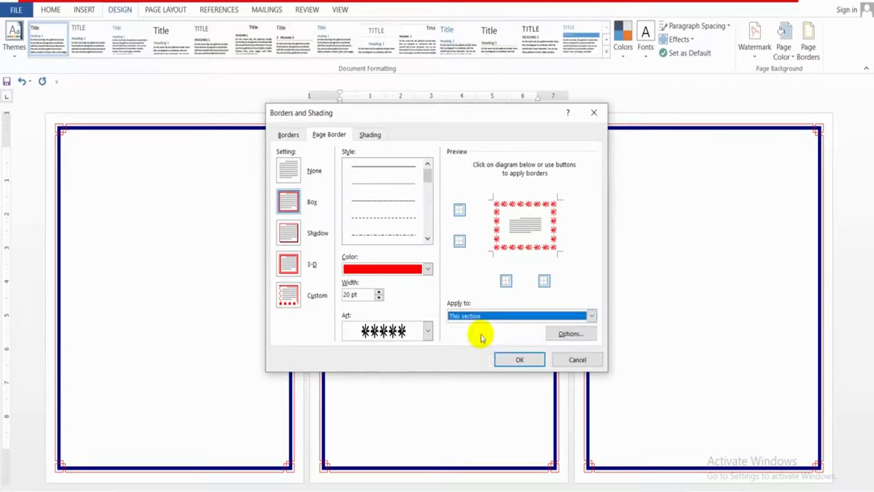
left_click(518, 360)
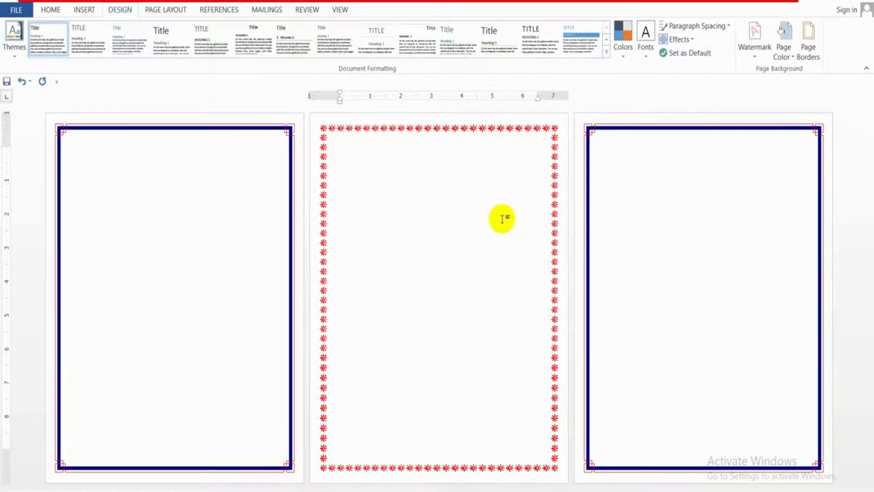
Step: Give the third page a red flower art border with green leaves, applied to "This section"
left_click(638, 232)
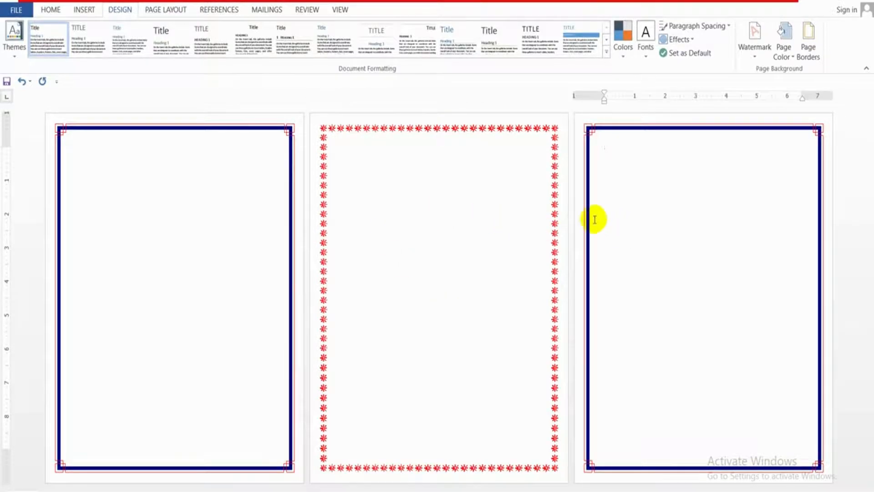
left_click(809, 45)
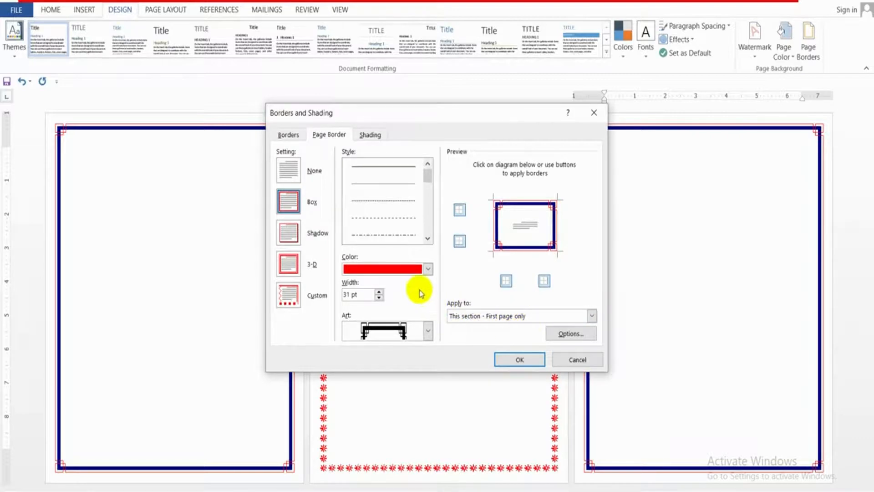
left_click(428, 331)
scroll(414, 365, "down", 4)
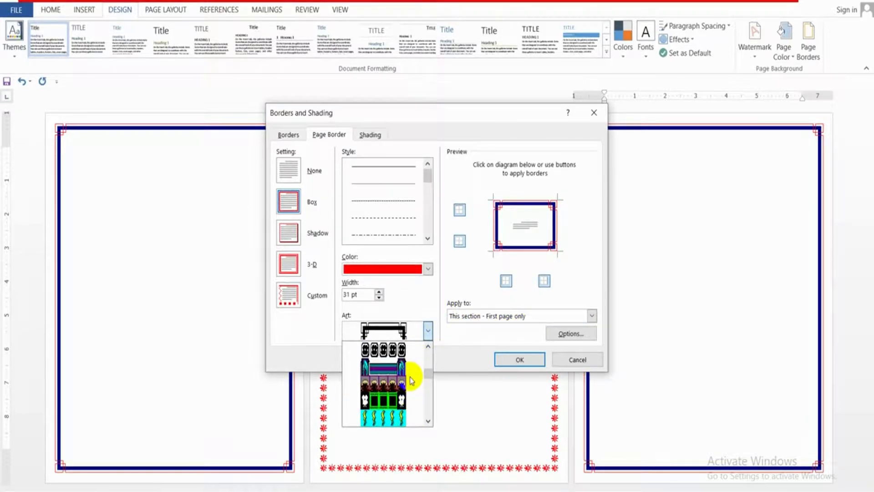
scroll(412, 380, "down", 3)
left_click(391, 370)
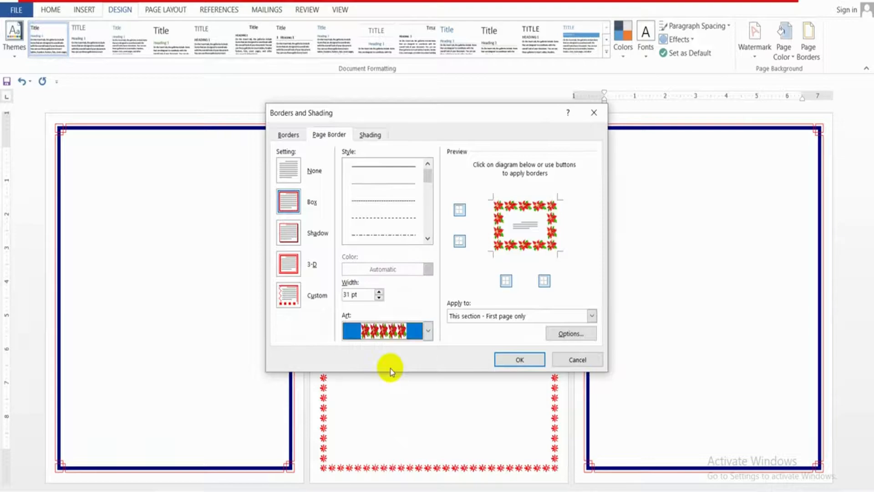
left_click(505, 316)
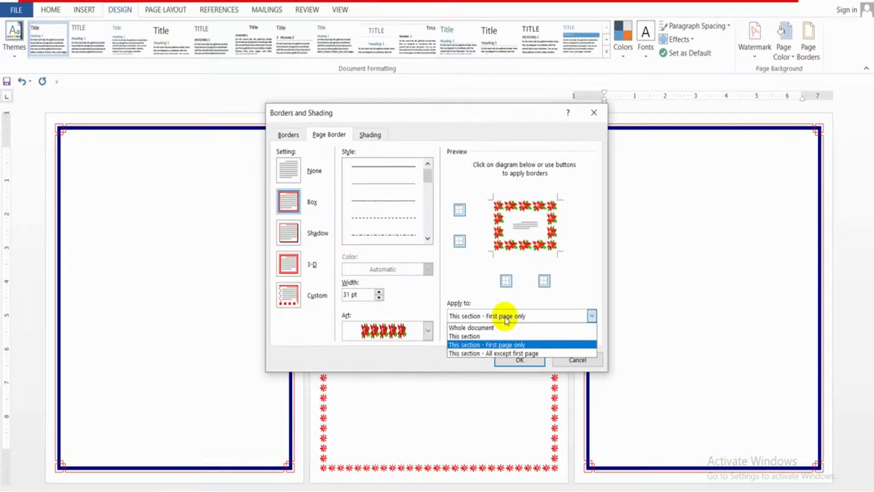
left_click(469, 335)
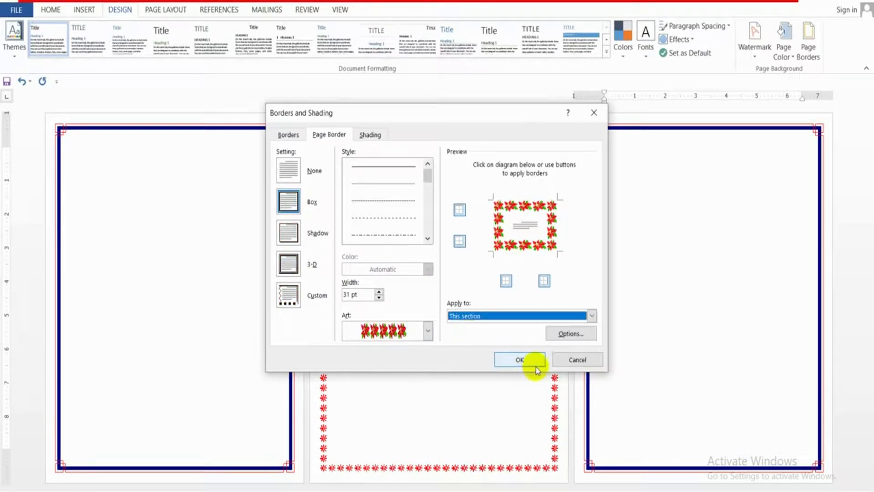
left_click(519, 360)
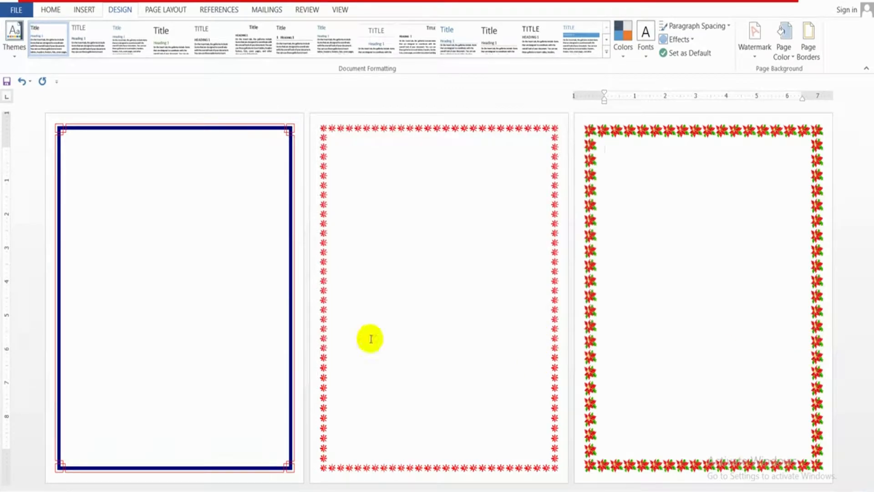